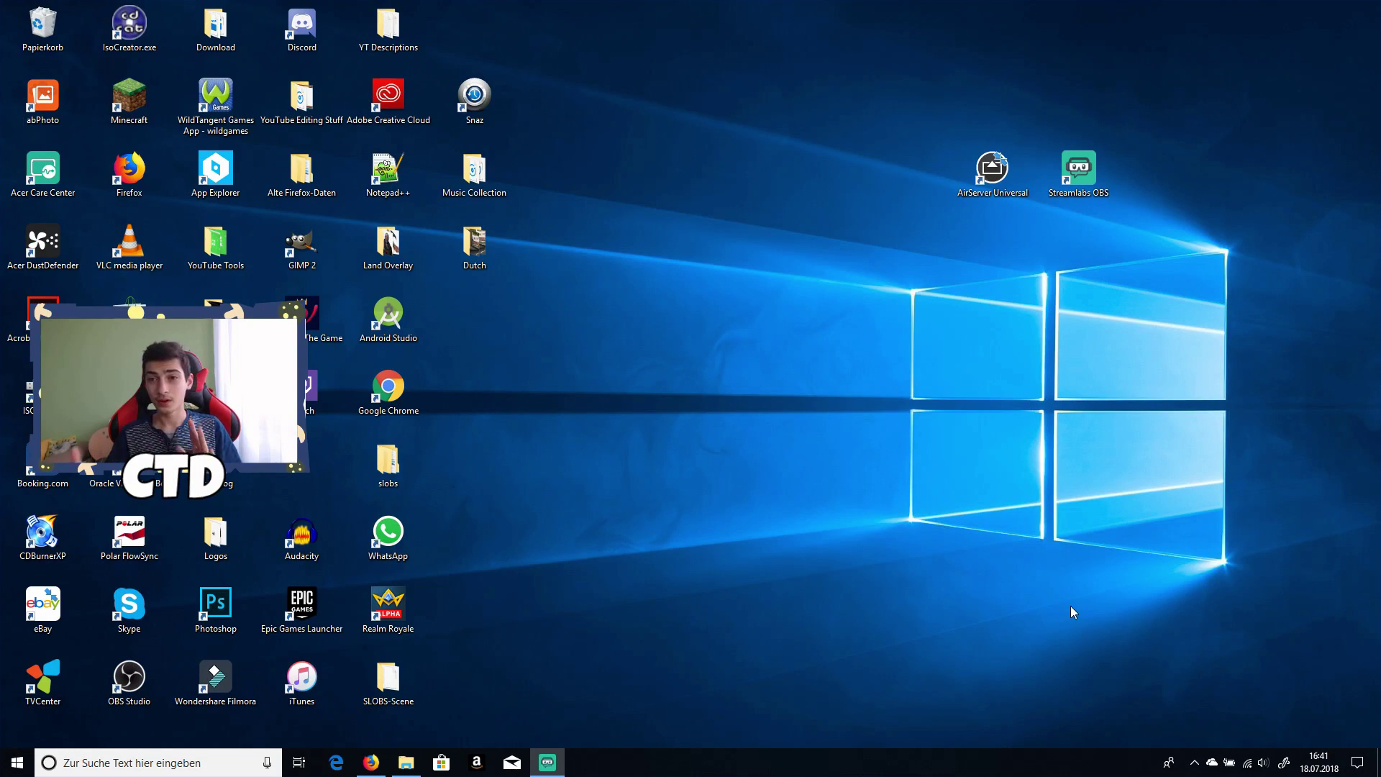
# Step: Select and deselect the AirServer Universal desktop shortcut
pyautogui.moveTo(938, 255); pyautogui.dragTo(1124, 133)
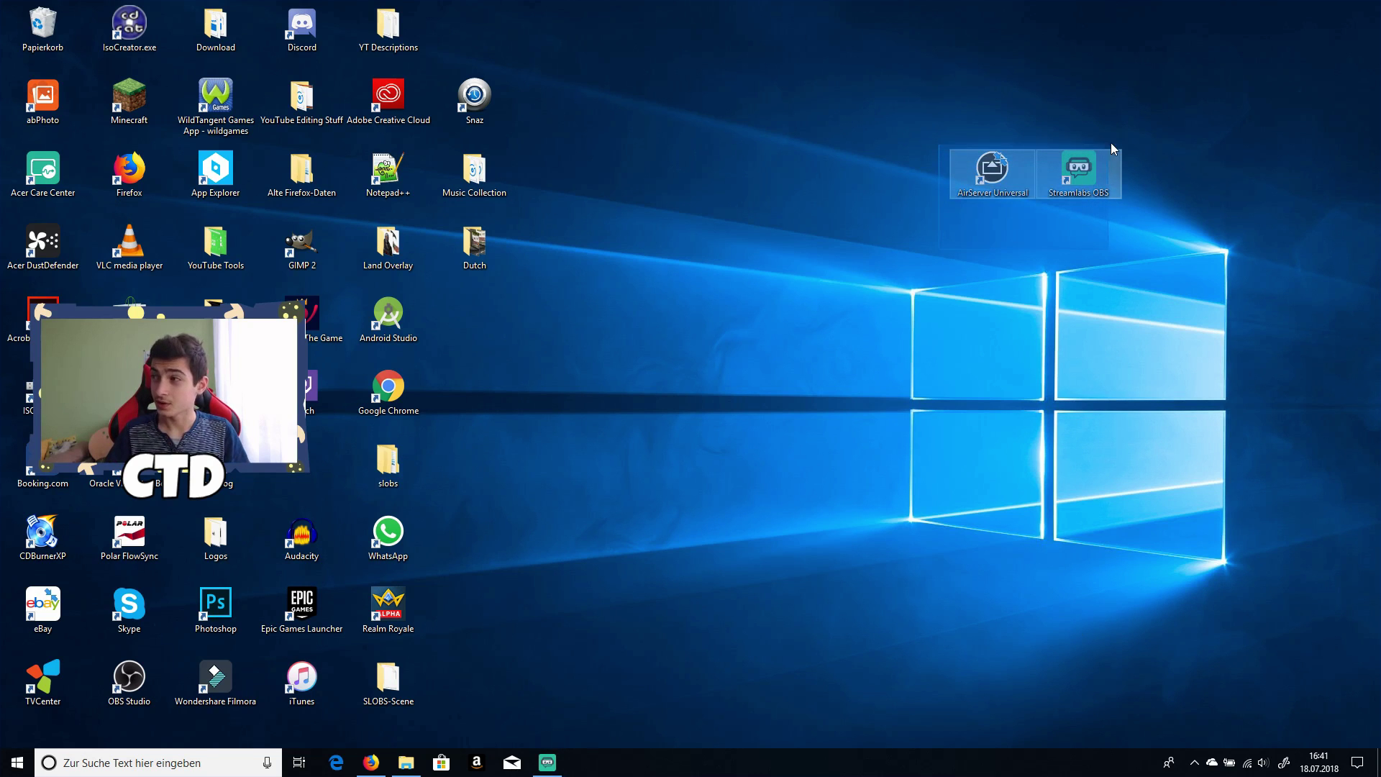
pyautogui.click(1061, 136)
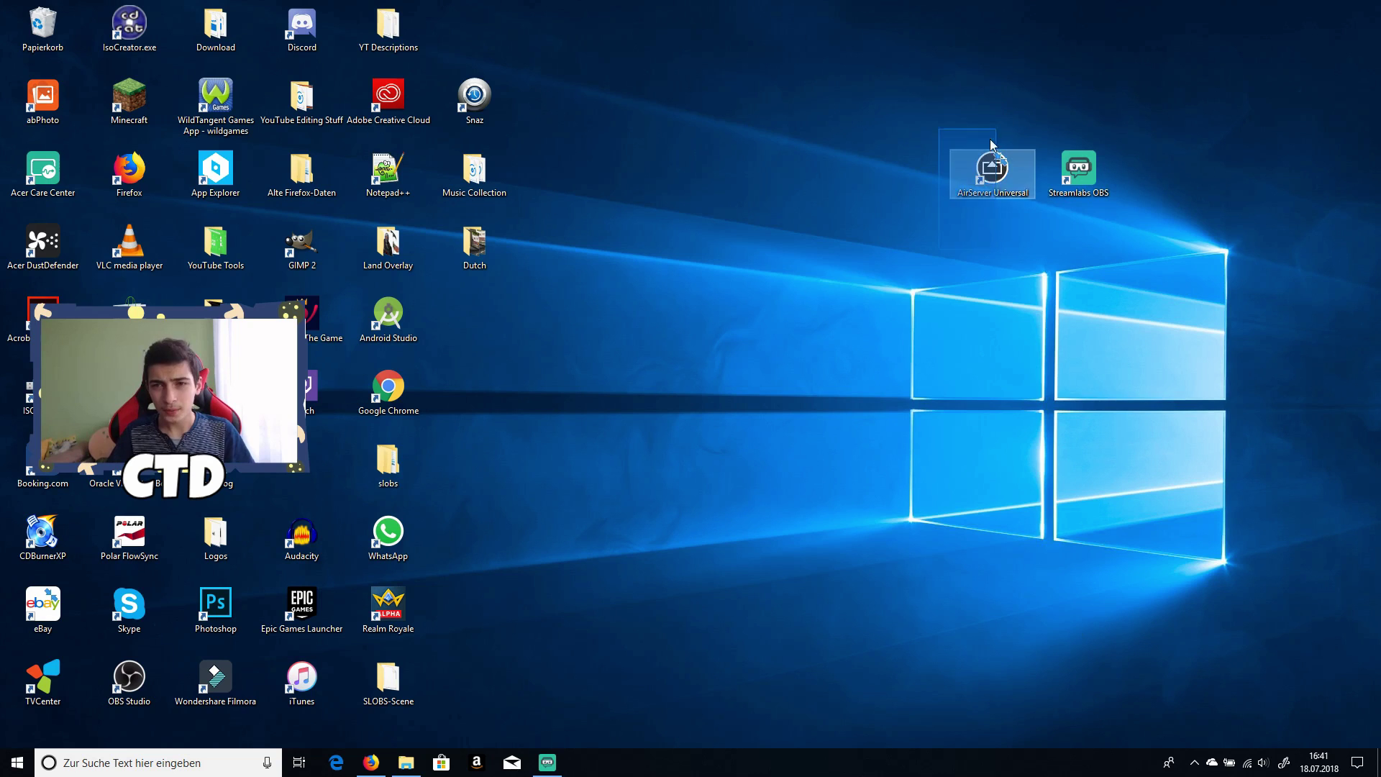
pyautogui.moveTo(968, 123); pyautogui.dragTo(772, 194)
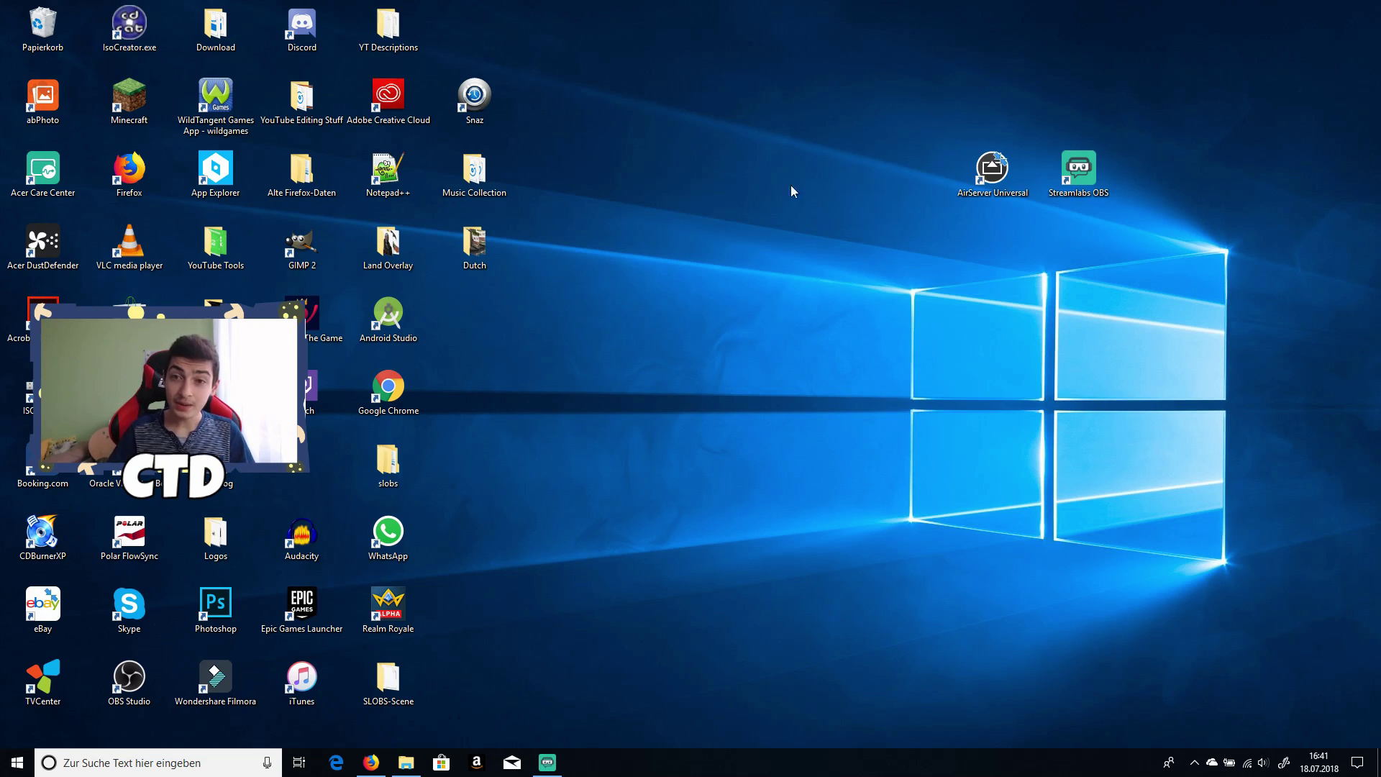
pyautogui.moveTo(873, 167)
pyautogui.mouseDown()
pyautogui.moveTo(989, 184)
pyautogui.moveTo(906, 191)
pyautogui.mouseUp()
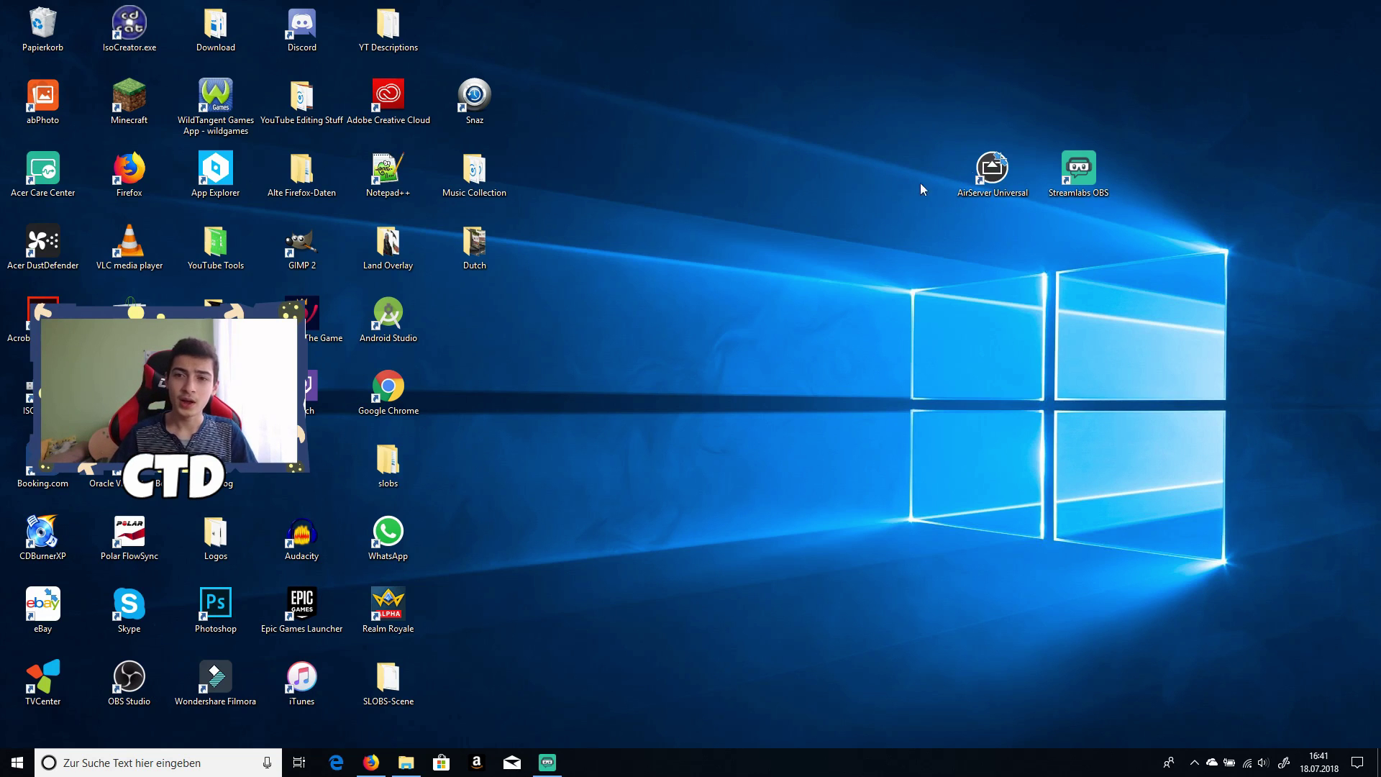
# Step: Select and deselect the Streamlabs OBS desktop shortcut
pyautogui.moveTo(1122, 235)
pyautogui.mouseDown()
pyautogui.moveTo(1113, 130)
pyautogui.moveTo(1210, 292)
pyautogui.mouseUp()
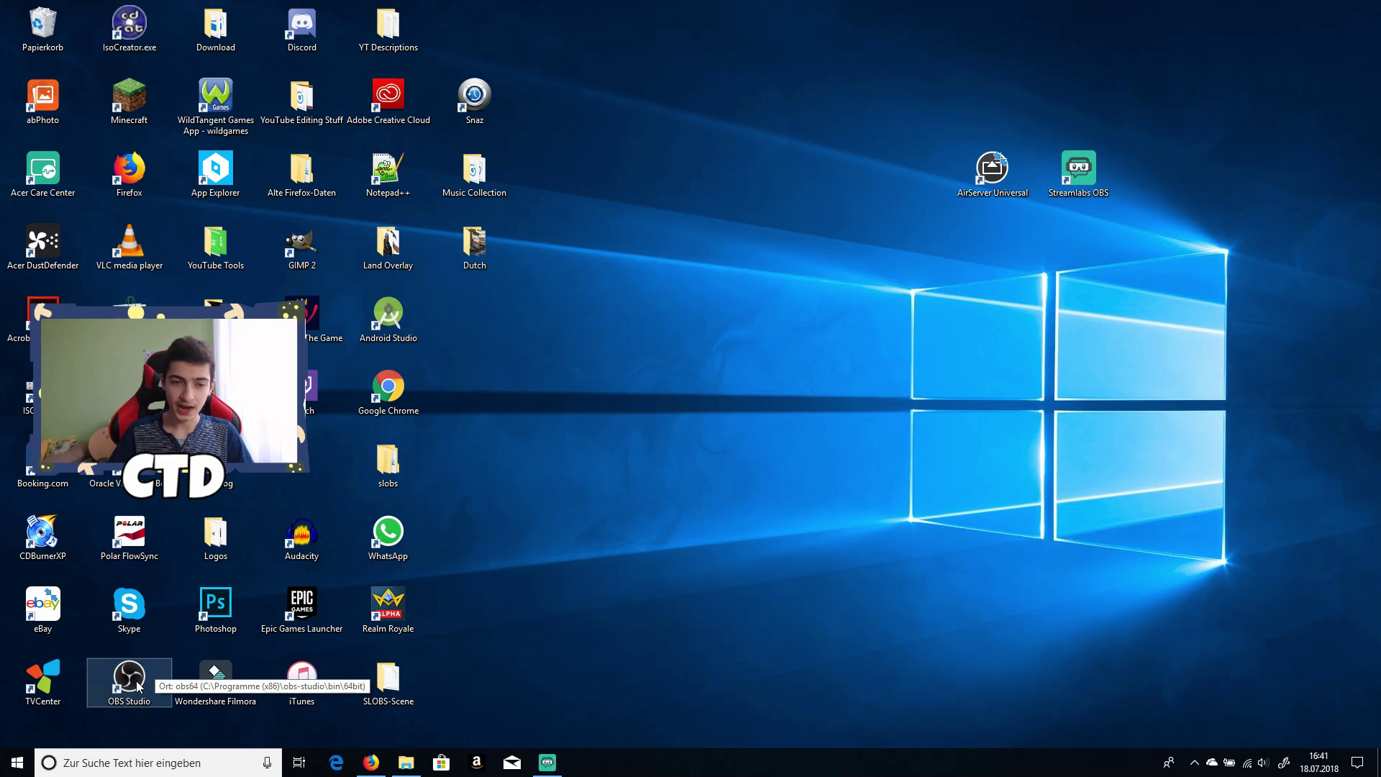
pyautogui.moveTo(1150, 283)
pyautogui.mouseDown()
pyautogui.moveTo(1093, 114)
pyautogui.moveTo(1155, 274)
pyautogui.mouseUp()
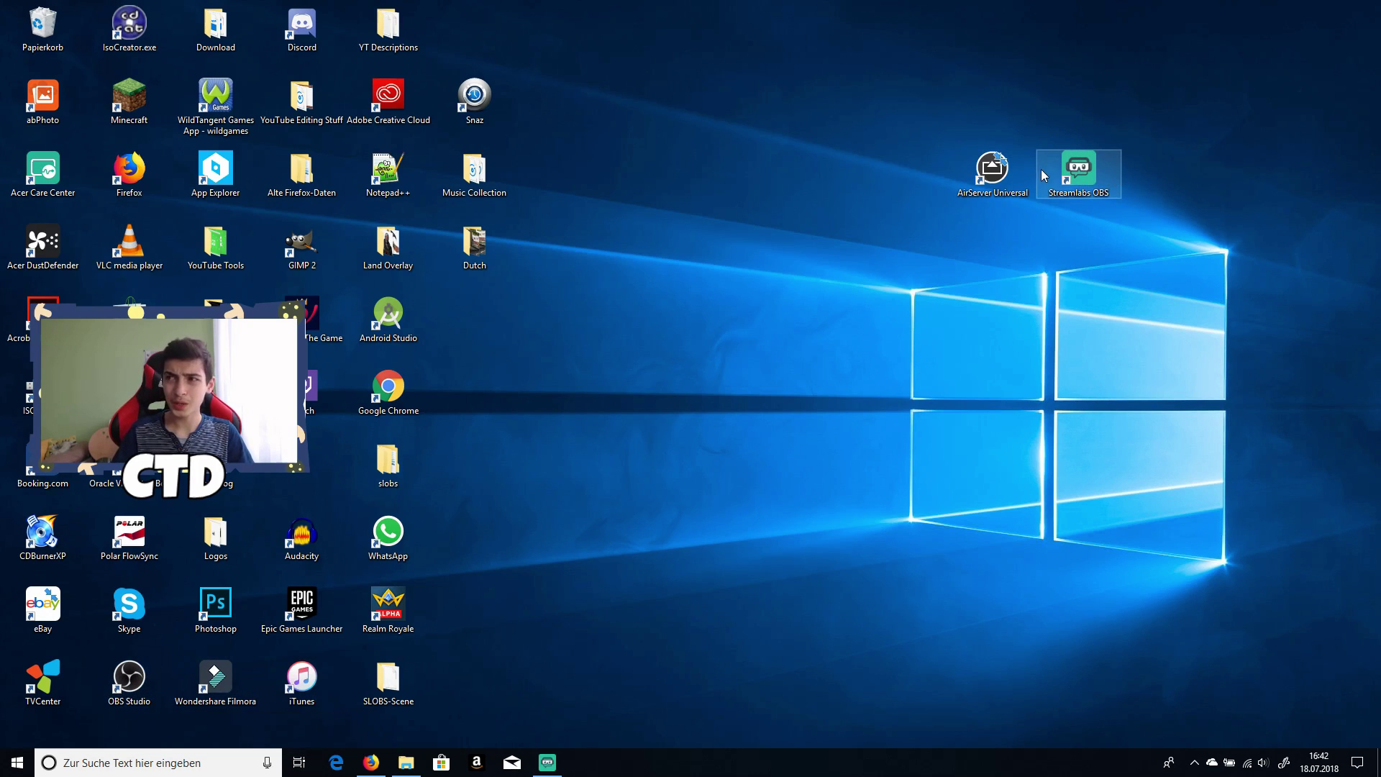
pyautogui.click(1110, 158)
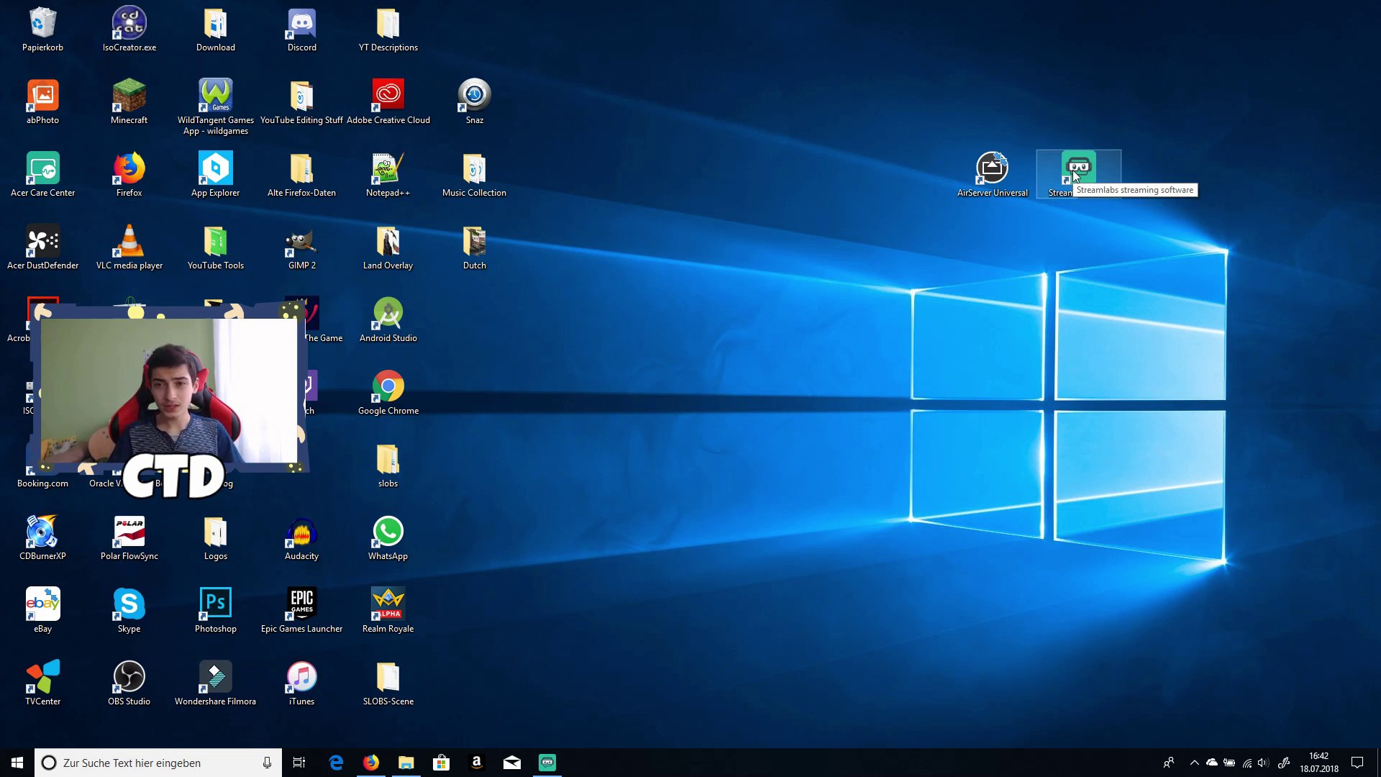
pyautogui.click(1133, 193)
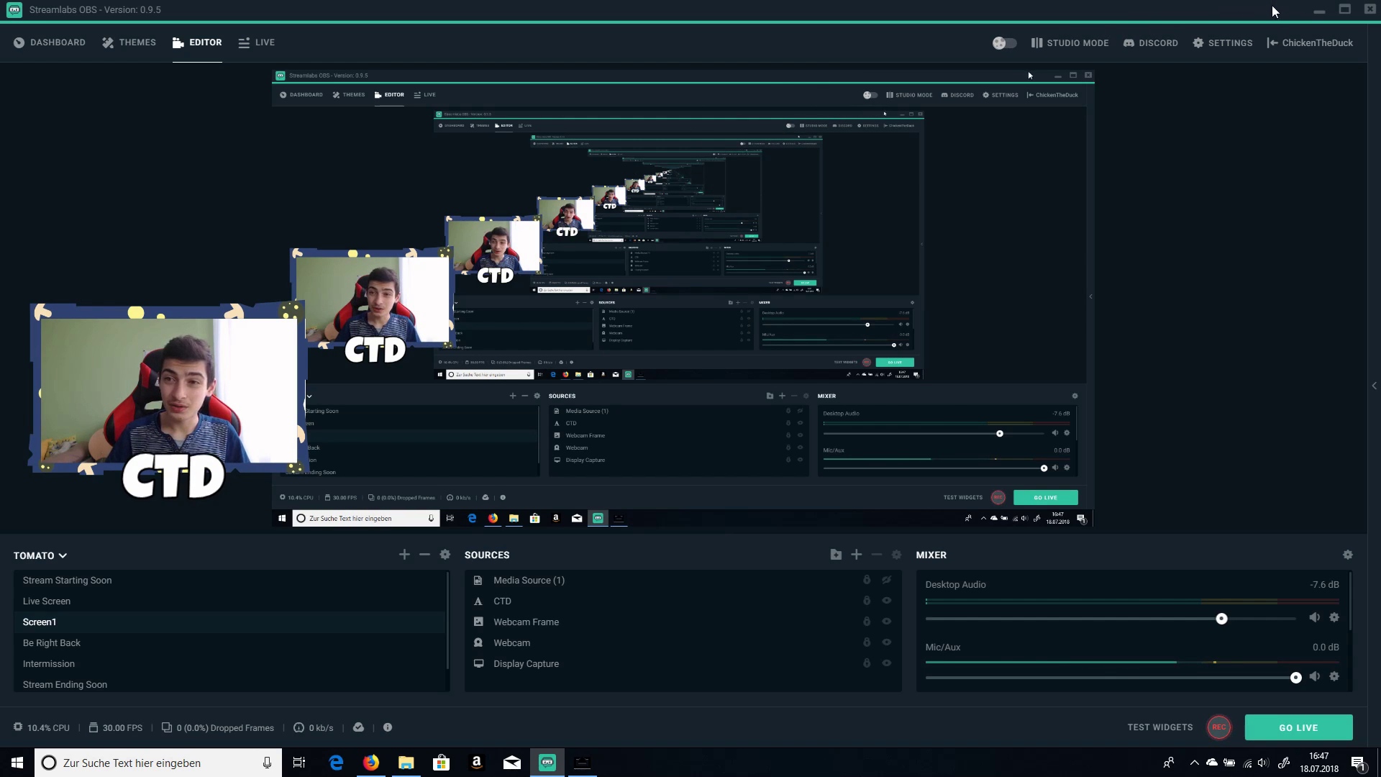
# Step: Open the Streamlabs OBS Settings window
pyautogui.click(1223, 43)
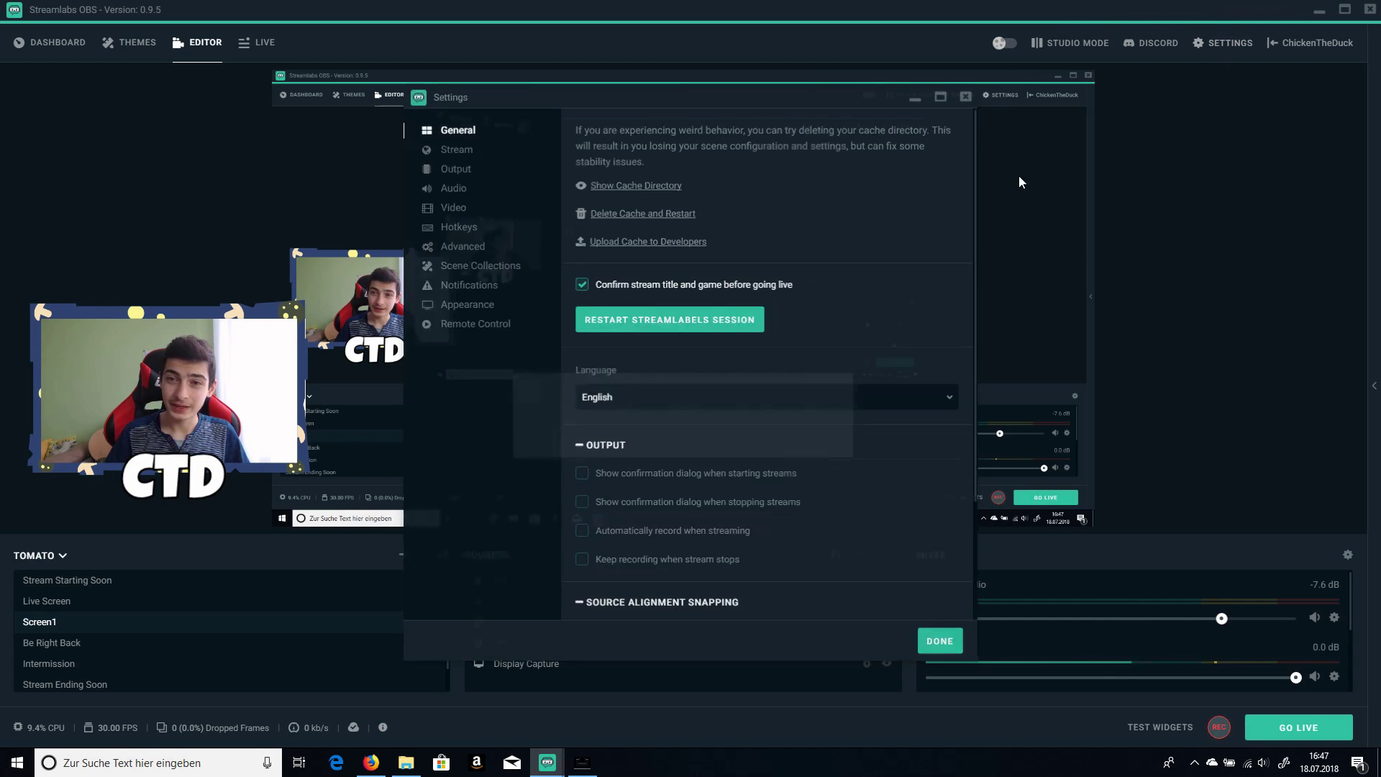
# Step: Review the General, Video and Hotkeys settings pages, then close Settings with Done
pyautogui.click(454, 150)
pyautogui.click(453, 207)
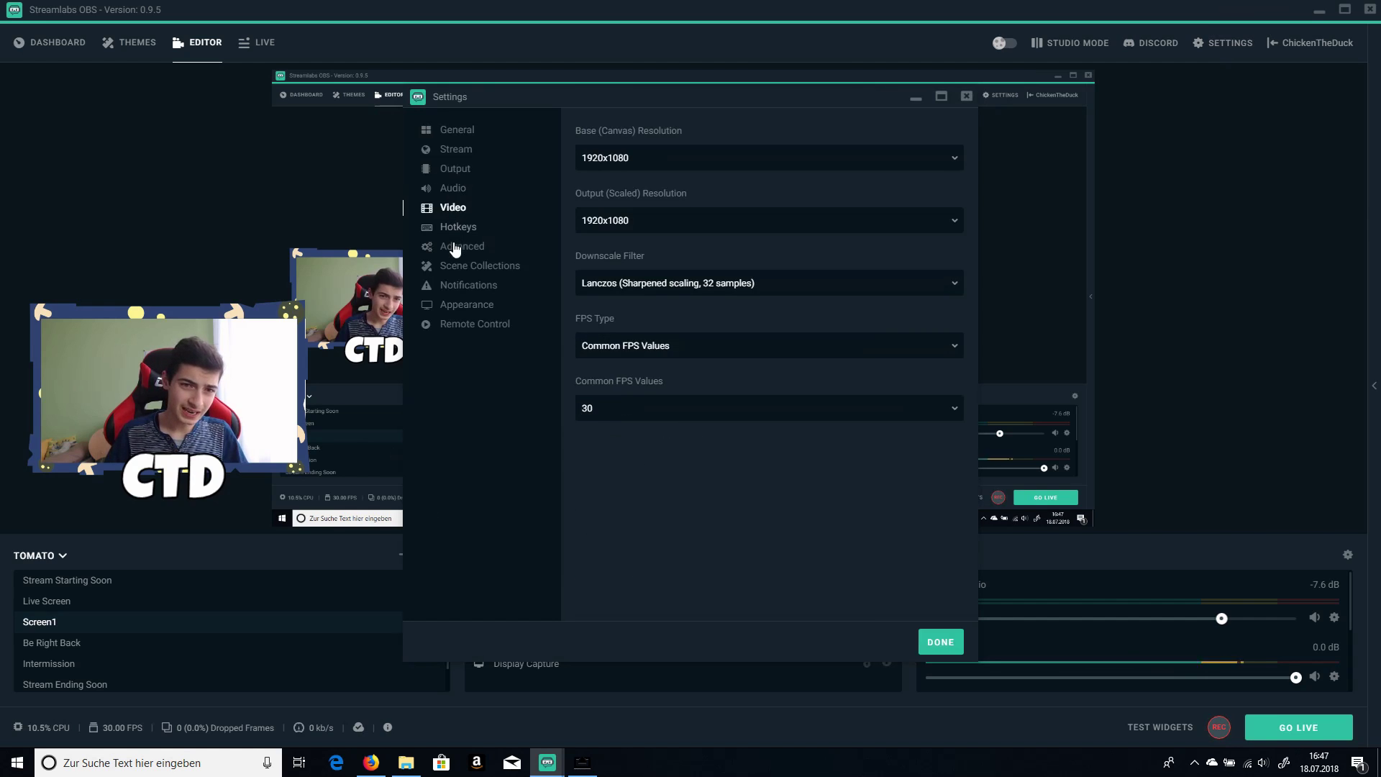
pyautogui.click(459, 227)
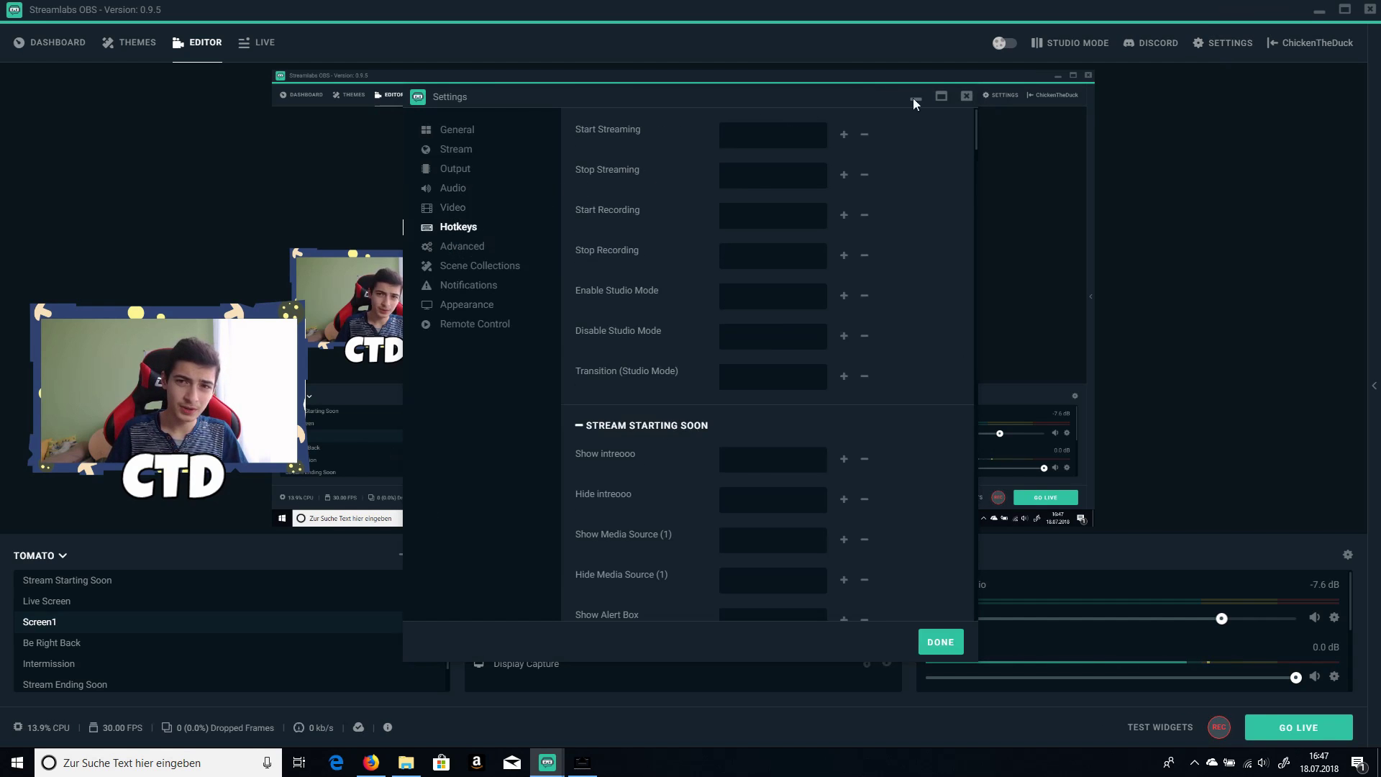
pyautogui.click(959, 95)
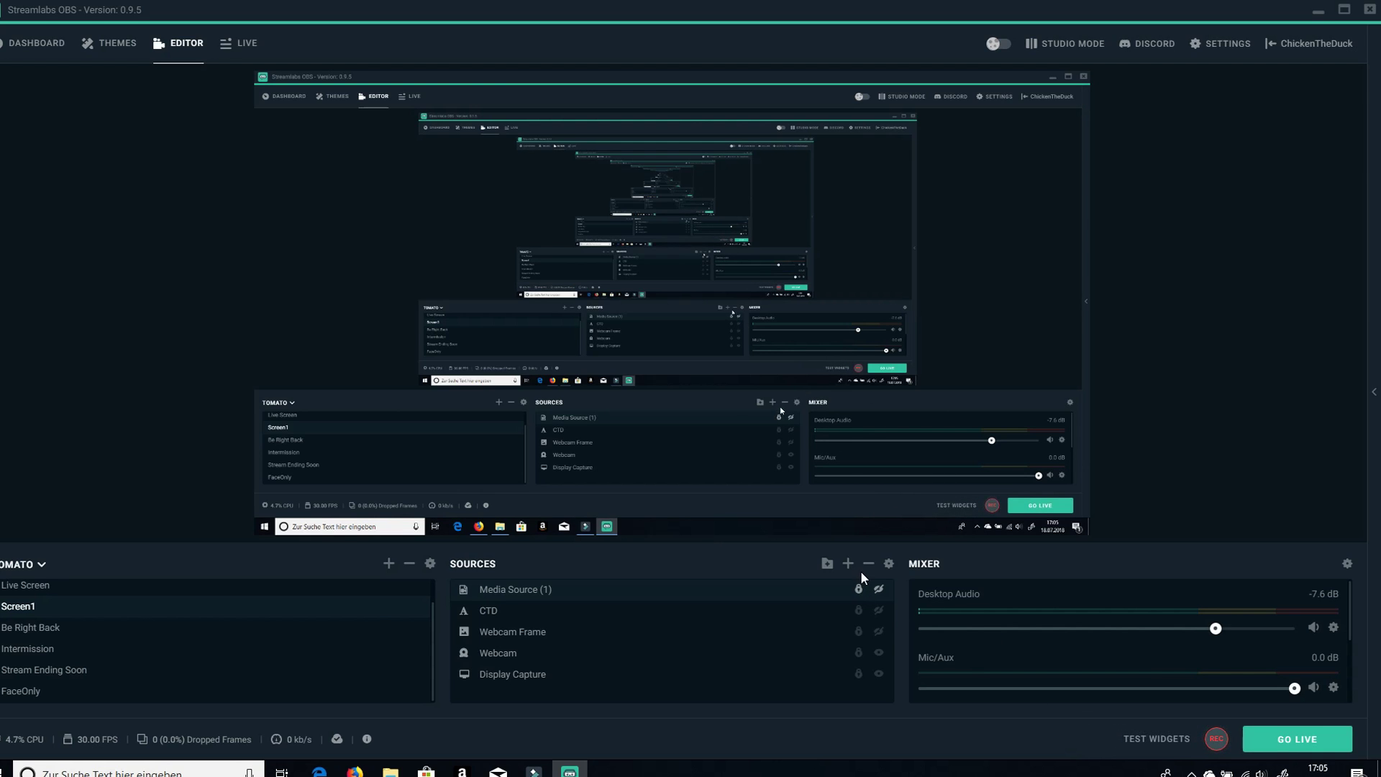
# Step: Start a new source for Screen1 with Window Capture as its type
pyautogui.click(849, 569)
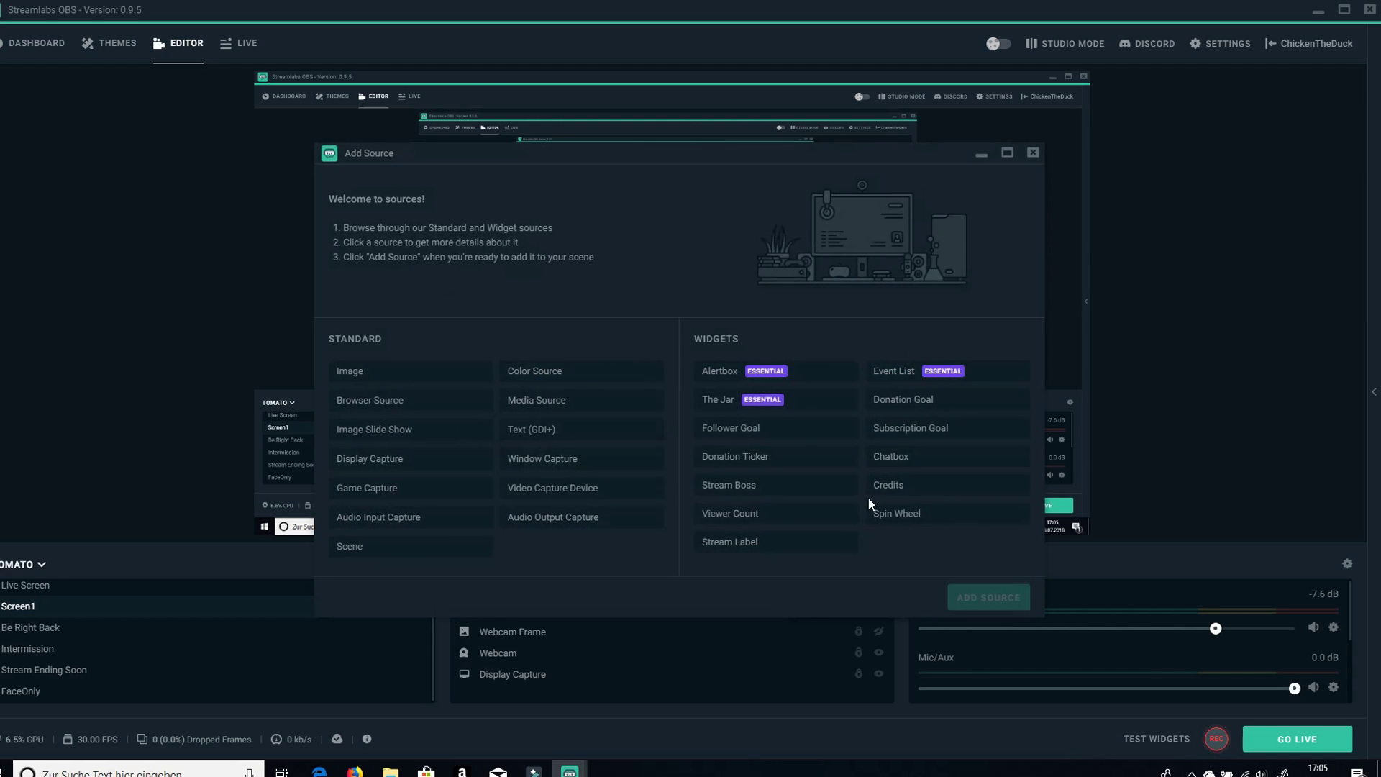
pyautogui.click(547, 463)
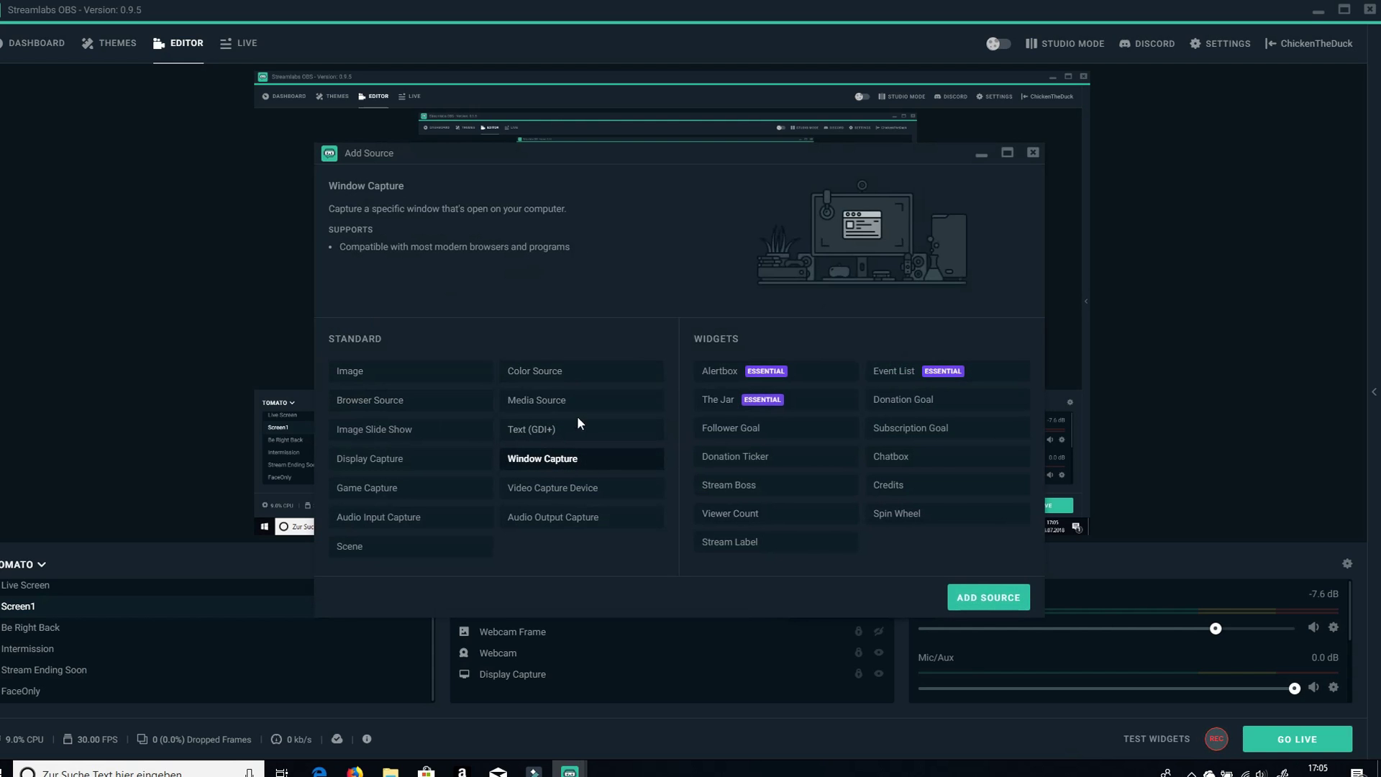
# Step: Confirm adding the Window Capture (1) source to the scene
pyautogui.click(1003, 601)
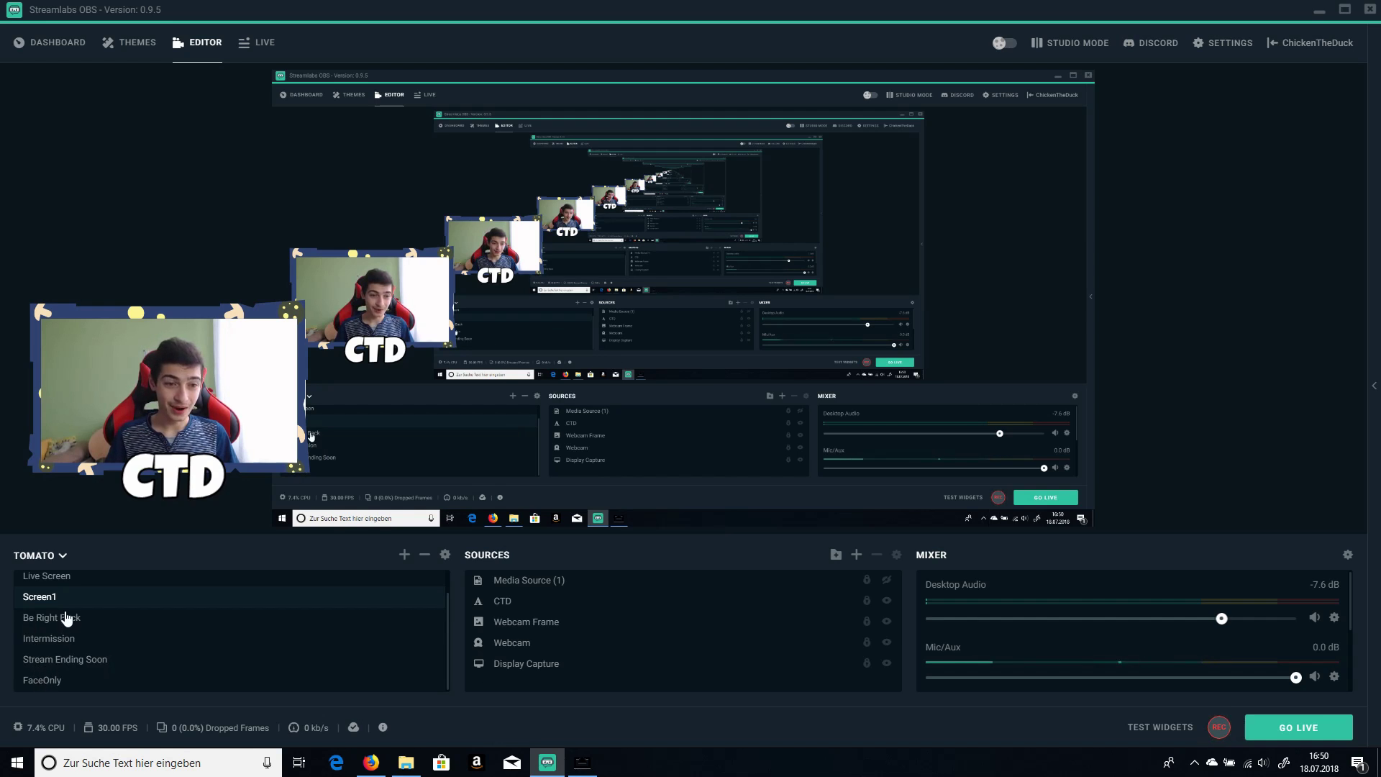
# Step: Switch to the Live Screen scene with the iPad layout
pyautogui.click(49, 576)
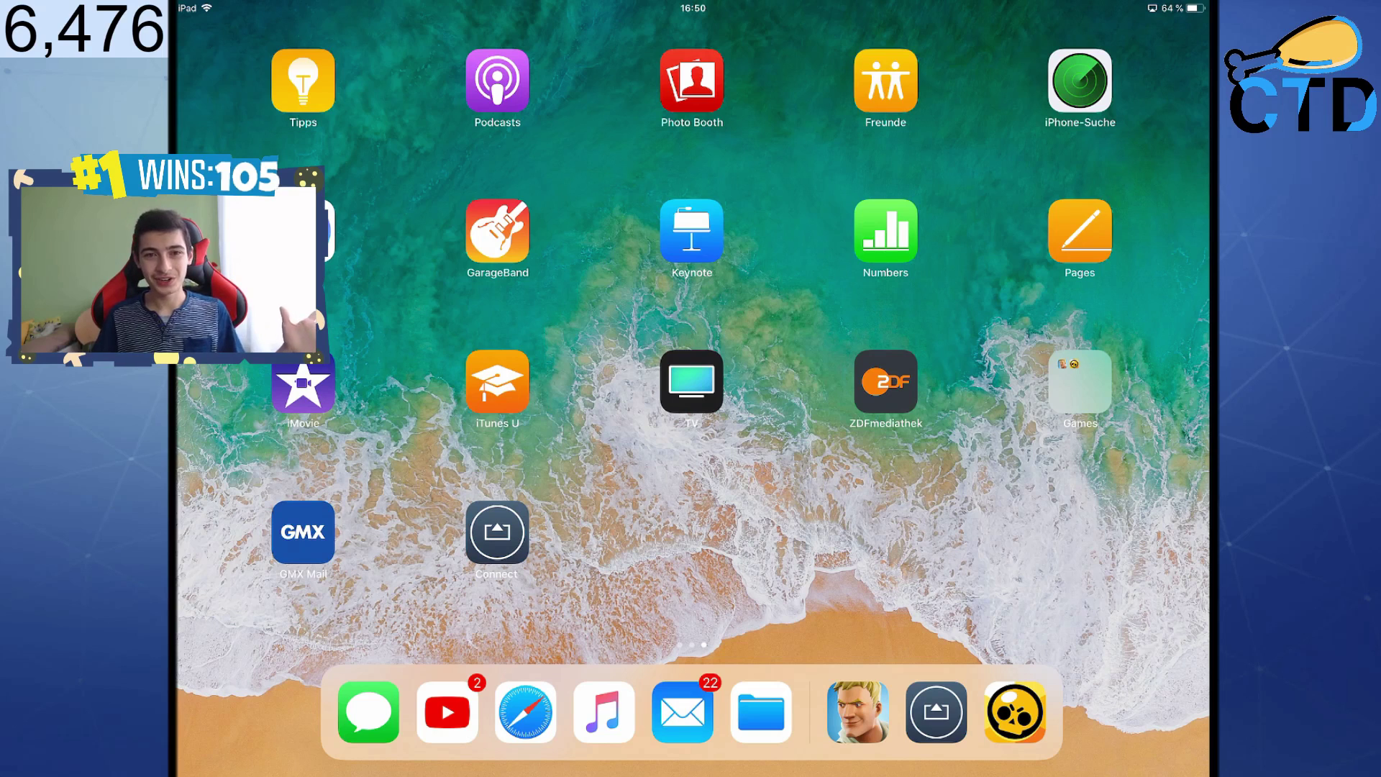
# Step: Launch Fortnite from the dock of the mirrored iPad
pyautogui.click(856, 712)
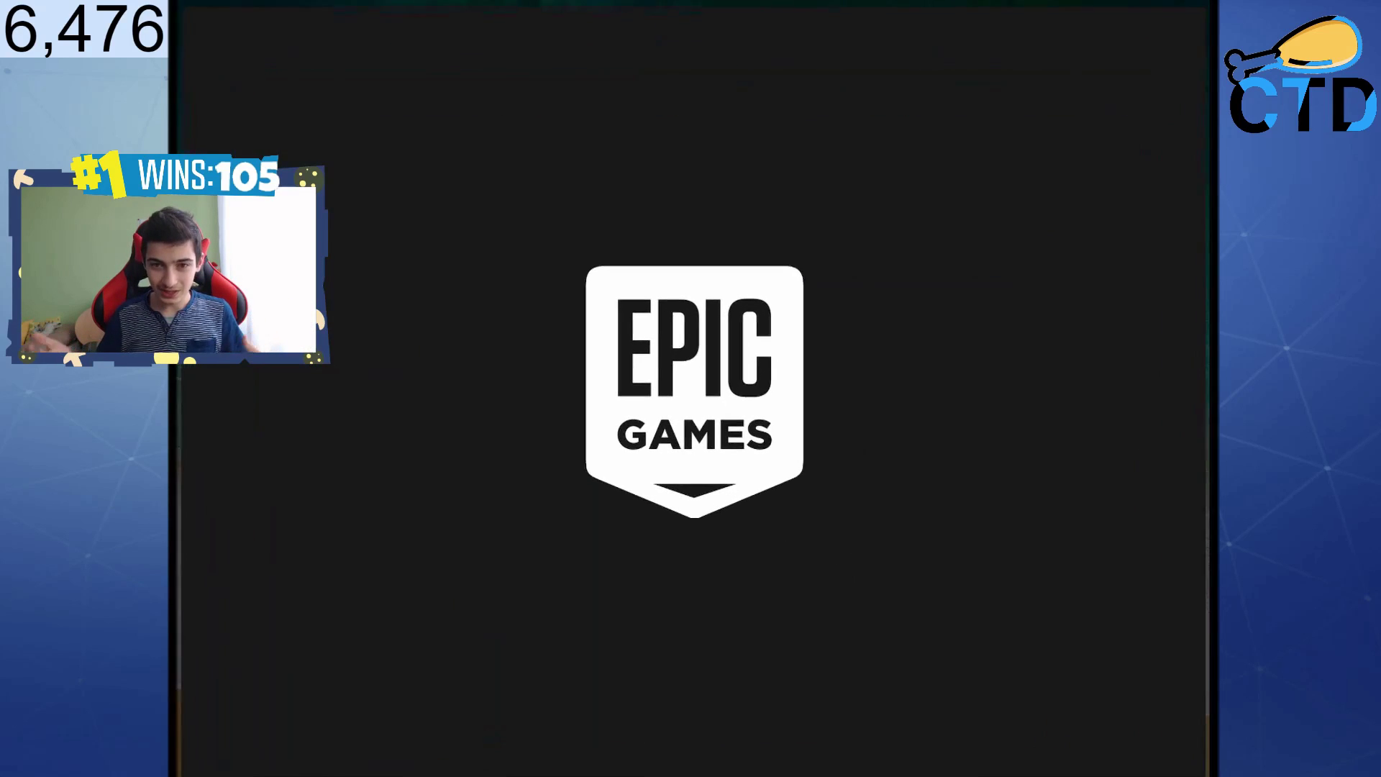